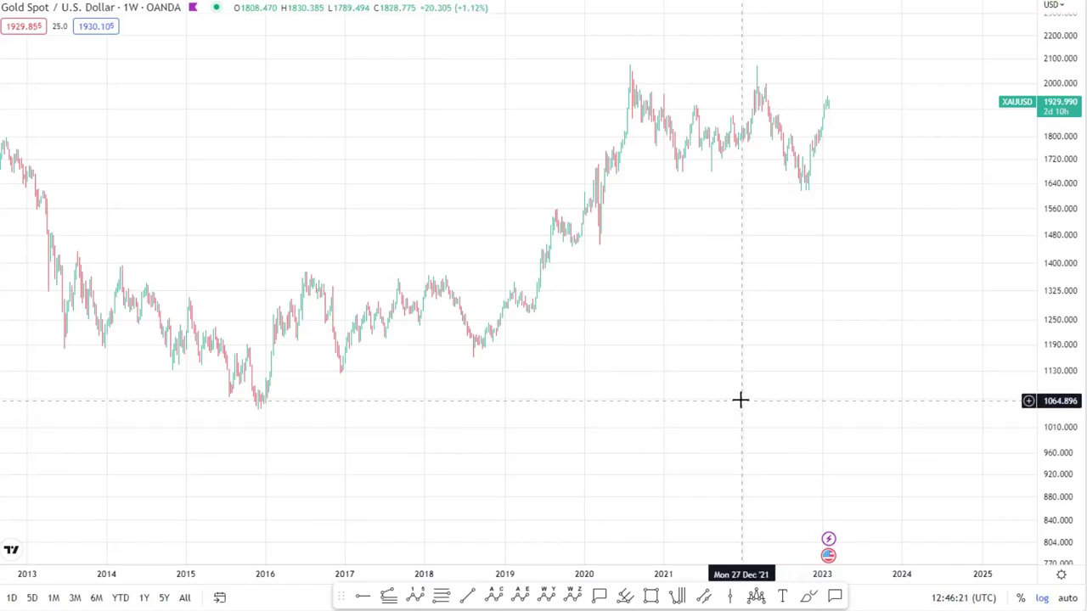
Draw a pitchfork on the weekly gold chart from the late-2015 low through the July 2016 high to the December 2016 low.
scroll(738, 399, "down", 3)
scroll(1067, 247, "down", 2)
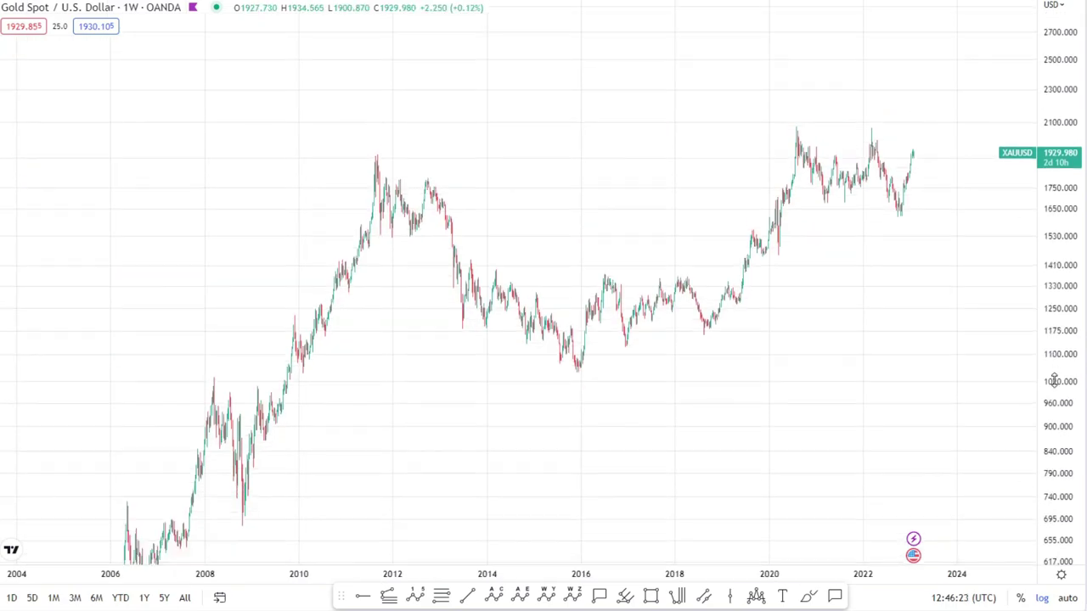
left_click_drag(864, 421, 886, 342)
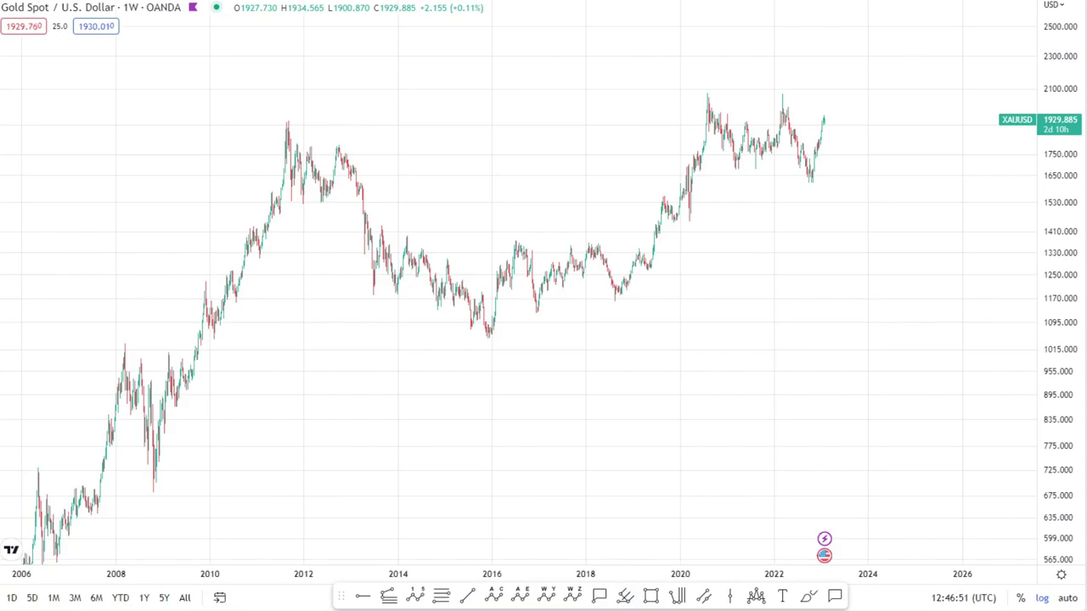
left_click(489, 338)
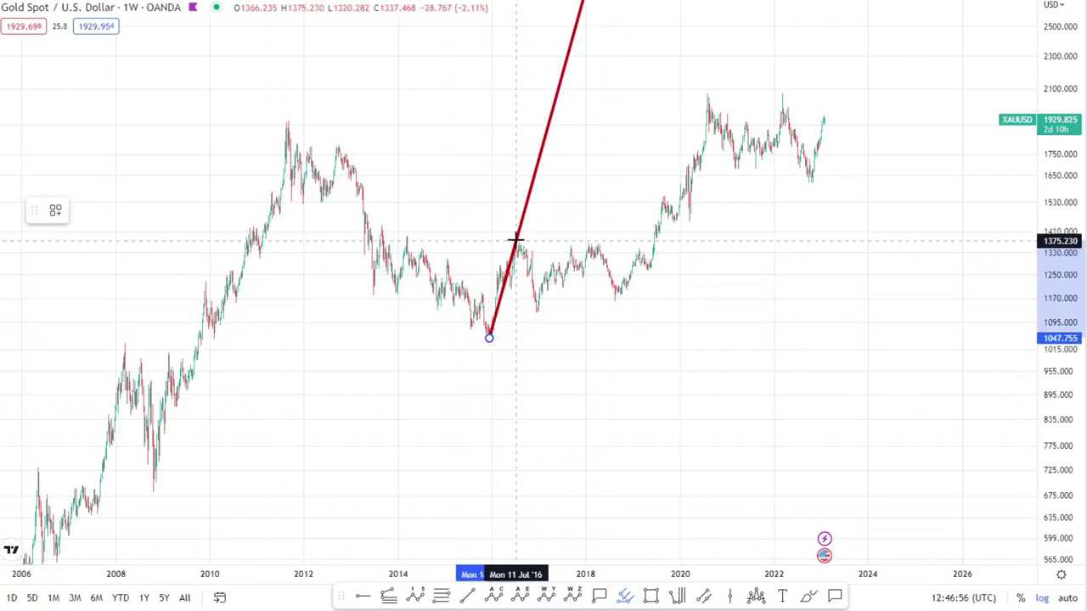
left_click(517, 240)
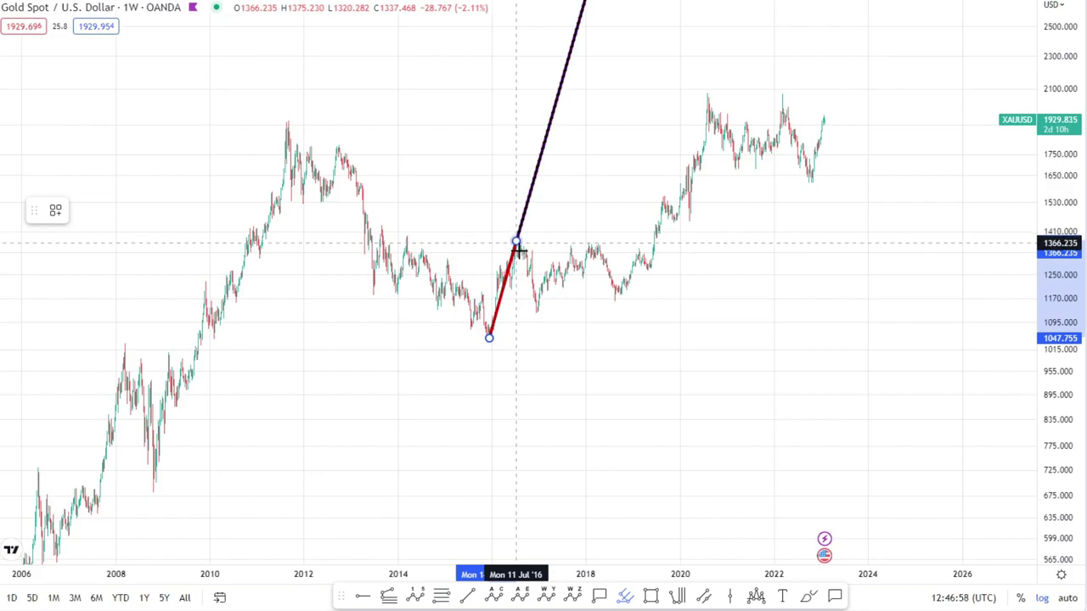
left_click(536, 323)
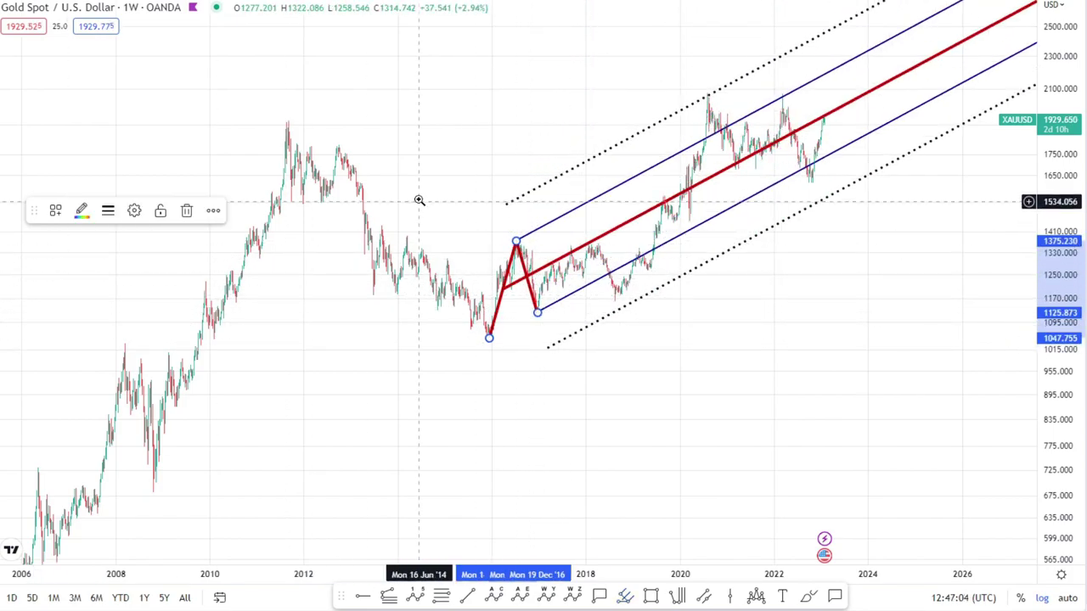
Adjust the pitchfork's first anchor to the late-2015 low at about 1046 and its third anchor to the December 2016 low at about 1123.
left_click_drag(417, 198, 661, 399)
left_click(374, 422)
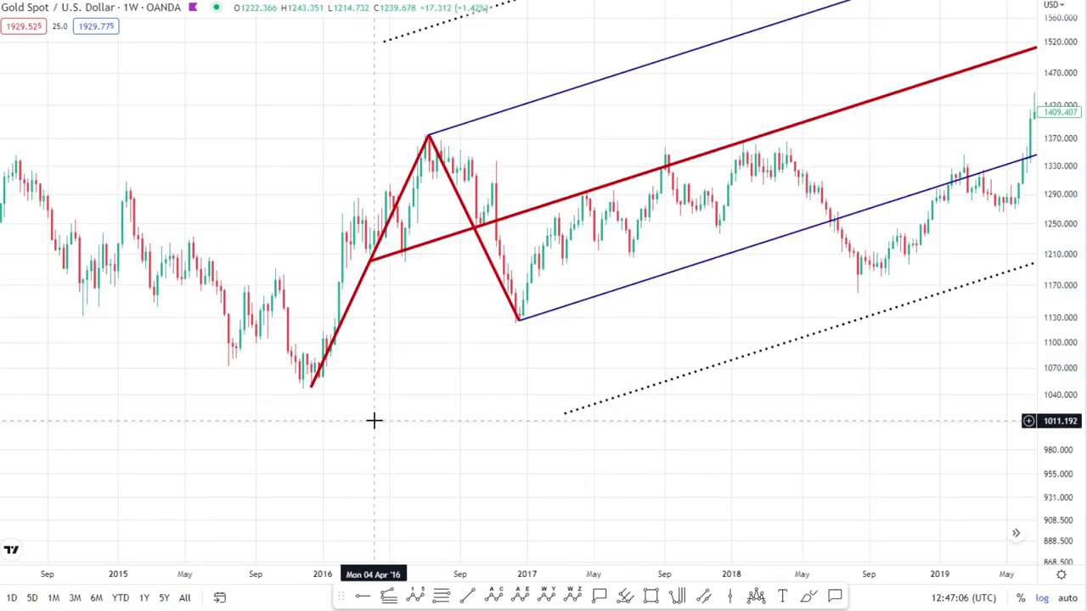
left_click(312, 390)
left_click_drag(312, 391, 300, 393)
left_click(298, 393)
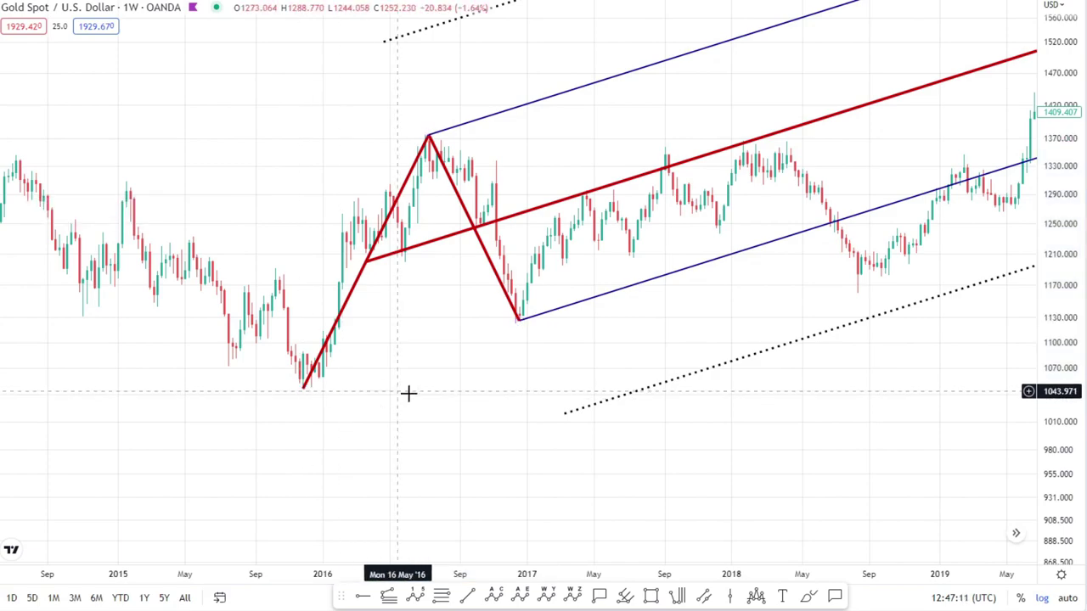
left_click(522, 318)
left_click_drag(521, 318, 515, 321)
left_click(524, 345)
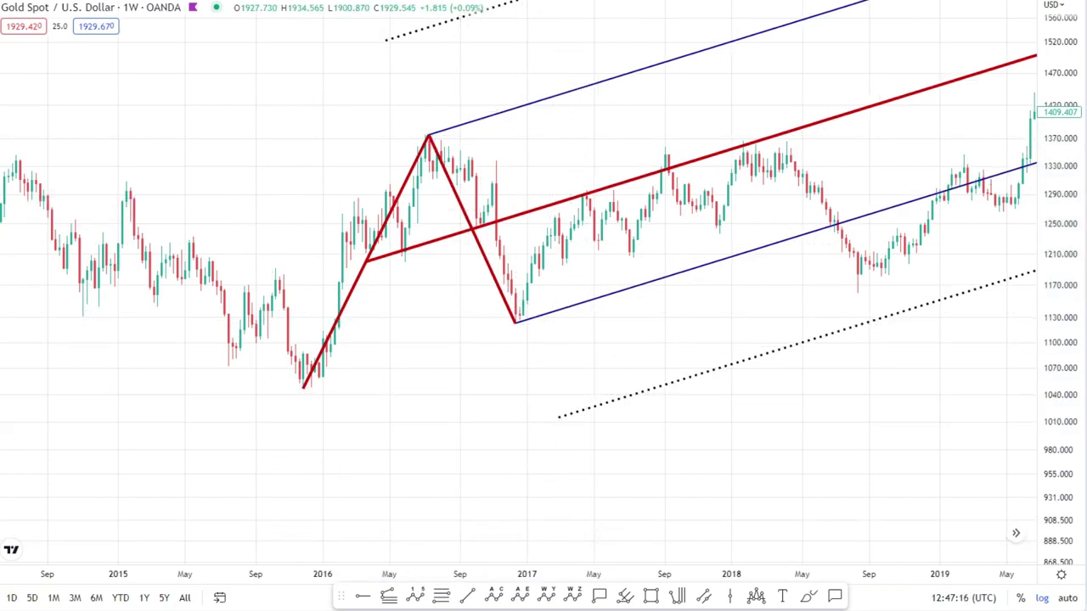
Examine how the gold price since 2016 moves relative to the pitchfork's median, parallel and dotted lines.
scroll(861, 354, "down", 5)
scroll(861, 354, "up", 2)
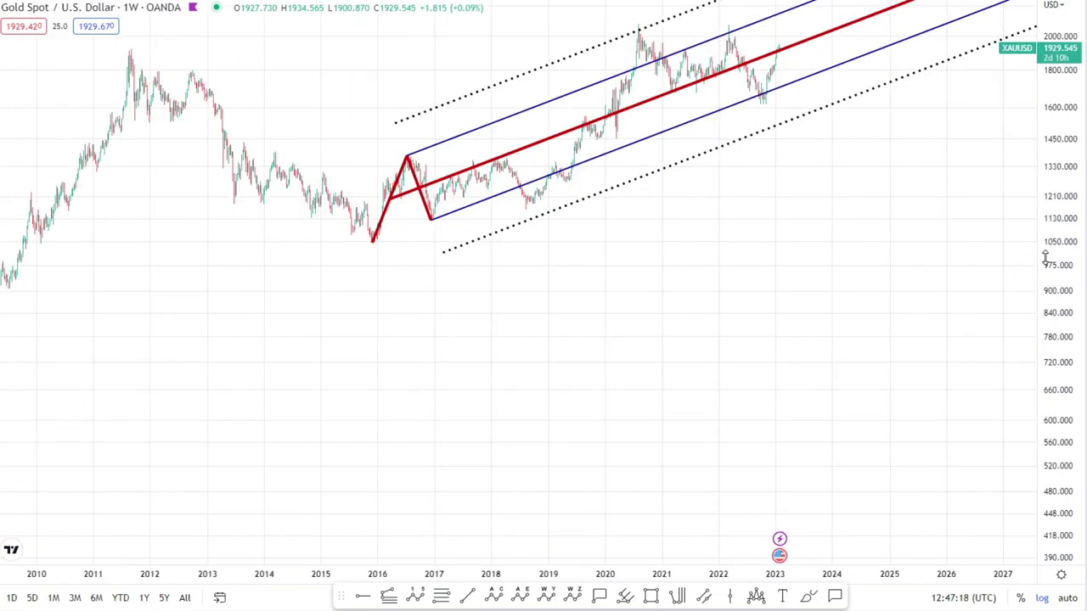
left_click_drag(1053, 237, 1052, 255)
left_click_drag(767, 250, 803, 356)
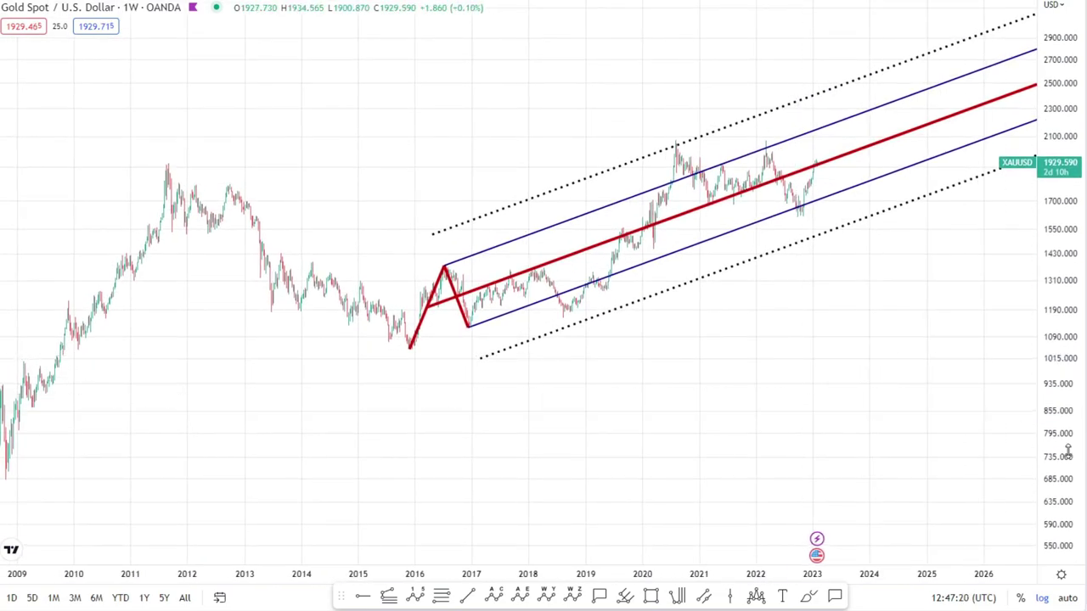
left_click_drag(1067, 452, 788, 351)
scroll(789, 353, "up", 2)
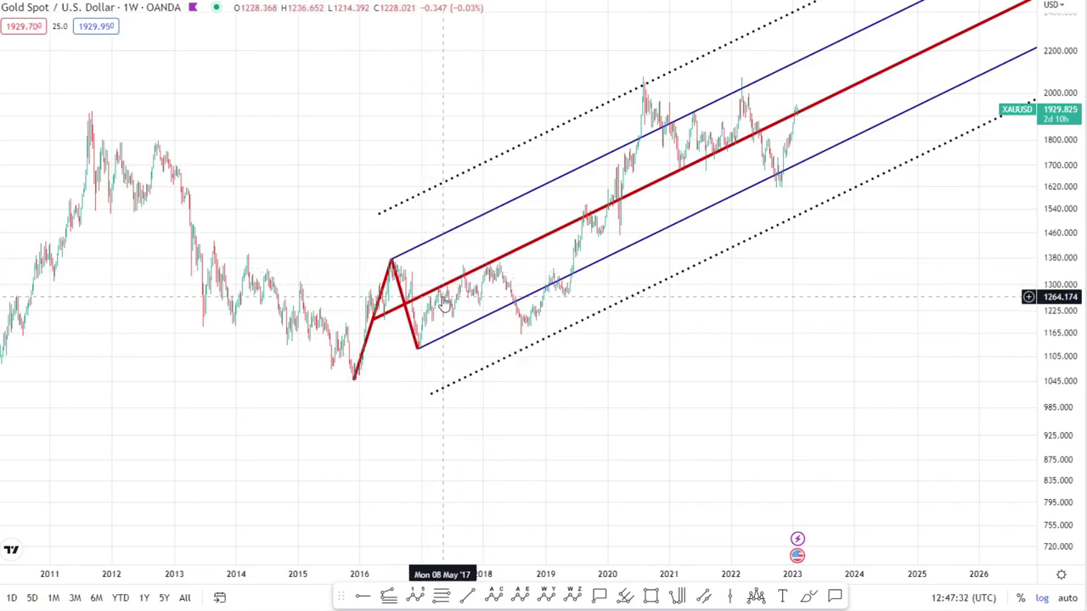
left_click(478, 271)
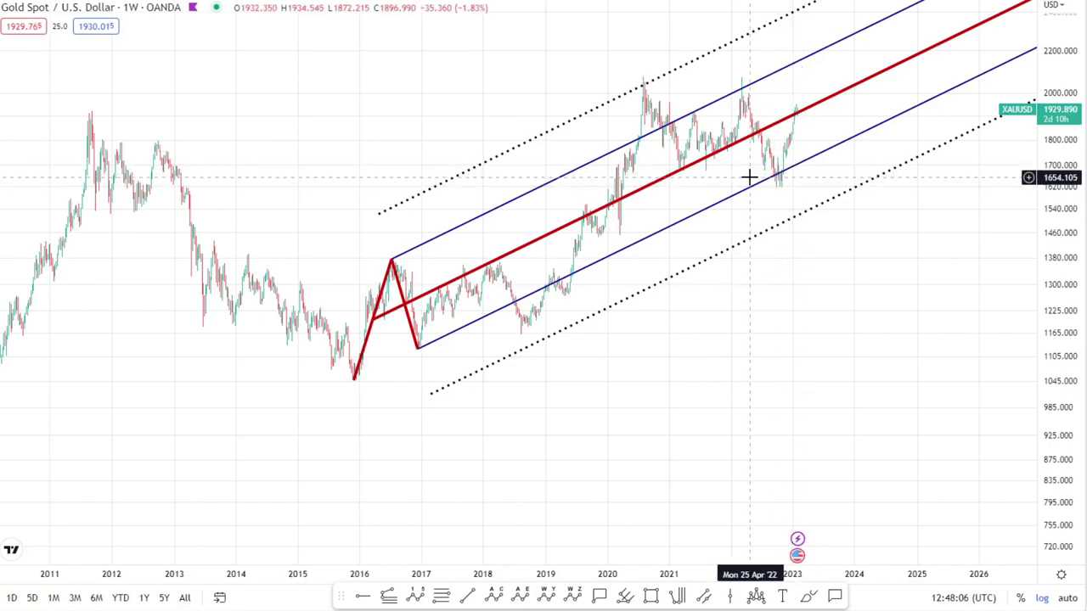
Compare the pitchfork's Original and Schiff styles on the chart, and set its style back to Modified Schiff.
double_click(865, 89)
left_click_drag(671, 28, 236, 14)
left_click(174, 537)
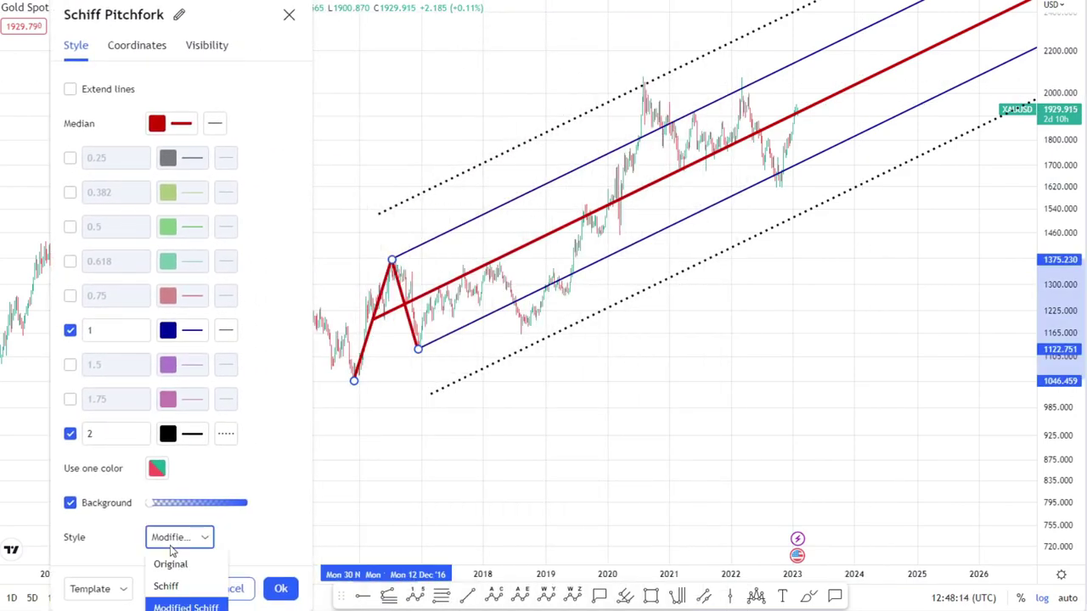
left_click(171, 565)
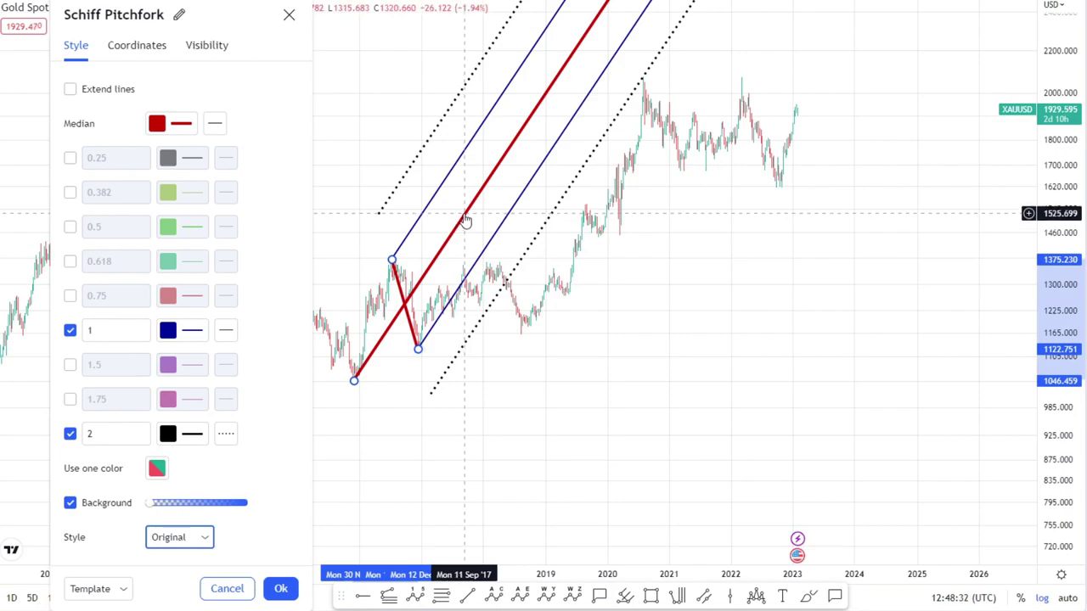
left_click(166, 540)
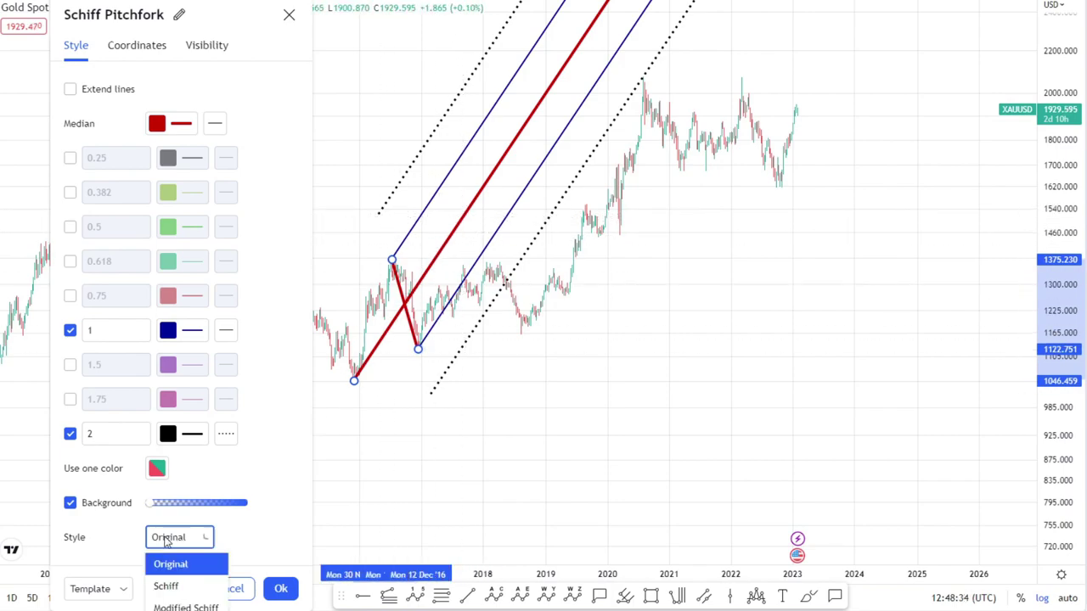
left_click(167, 586)
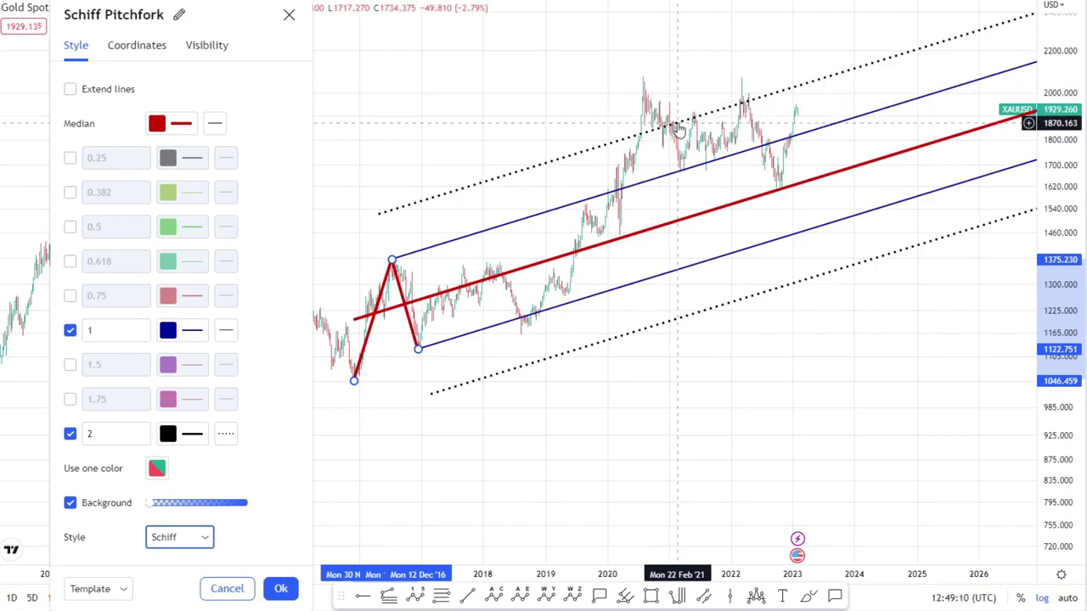
left_click(189, 545)
left_click(183, 608)
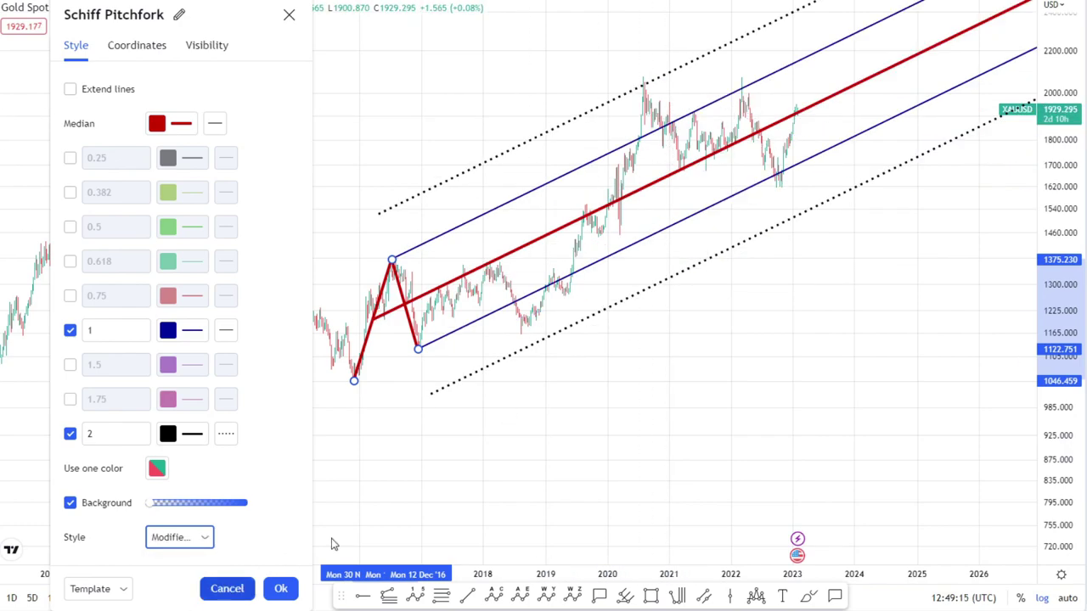
key("Return")
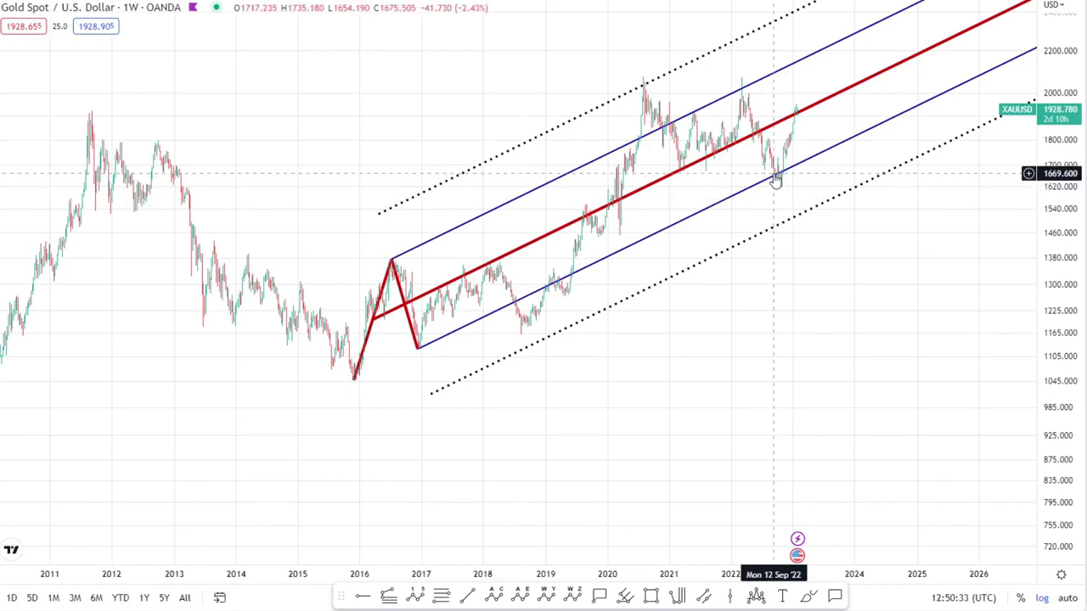
Add a (0)–(5) Elliott impulse count at the 2015 low, 2016 high, 2018 low, 2020 high, late-2022 low and about 2328 in August 2023.
scroll(772, 179, "up", 2)
scroll(752, 175, "down", 1)
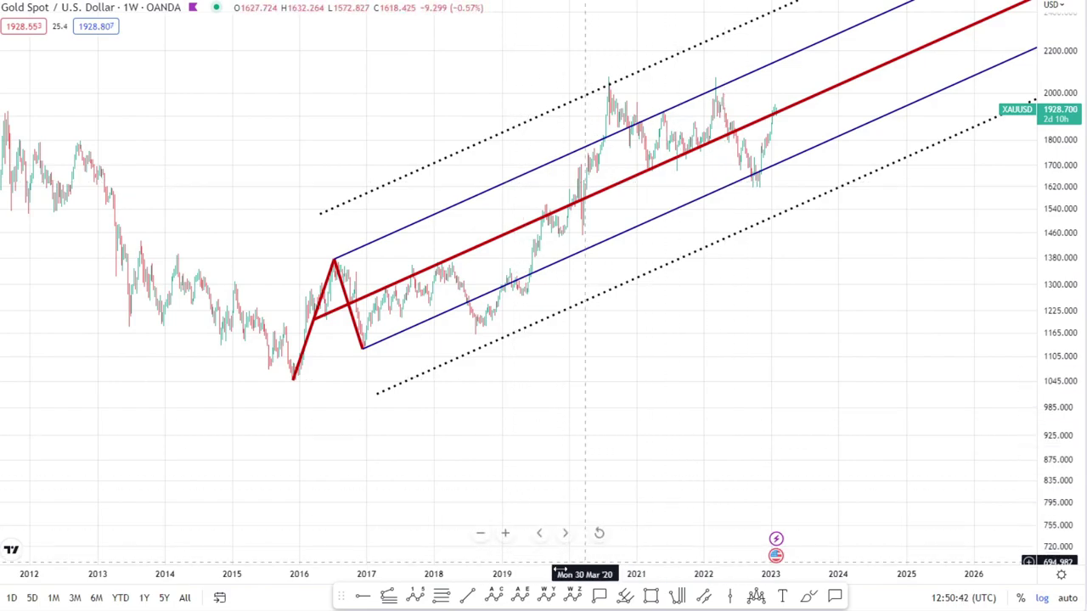
left_click(414, 597)
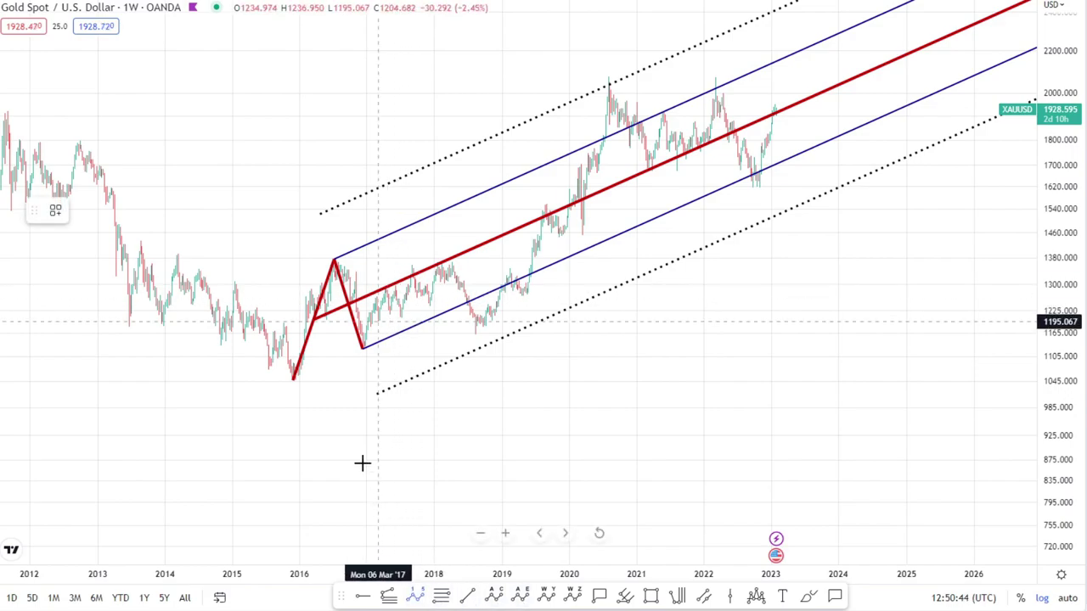
left_click(262, 383)
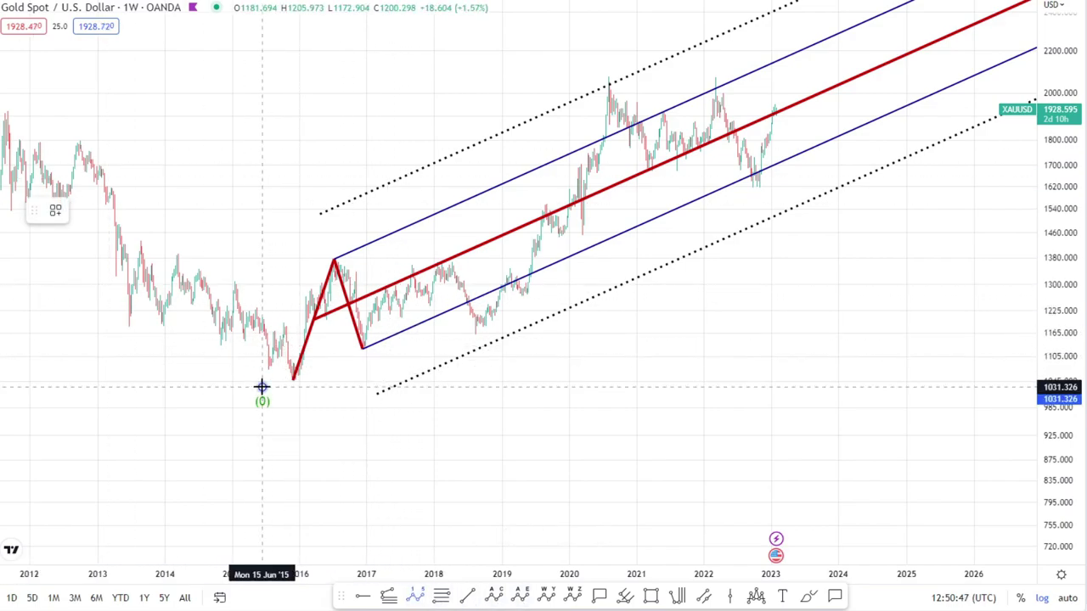
left_click(326, 248)
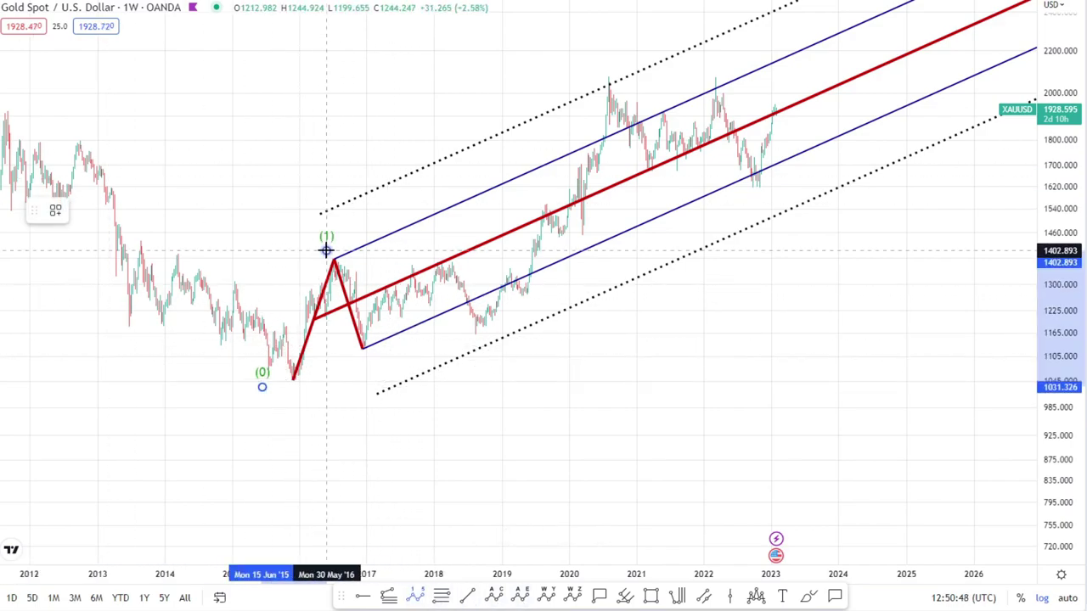
left_click(477, 341)
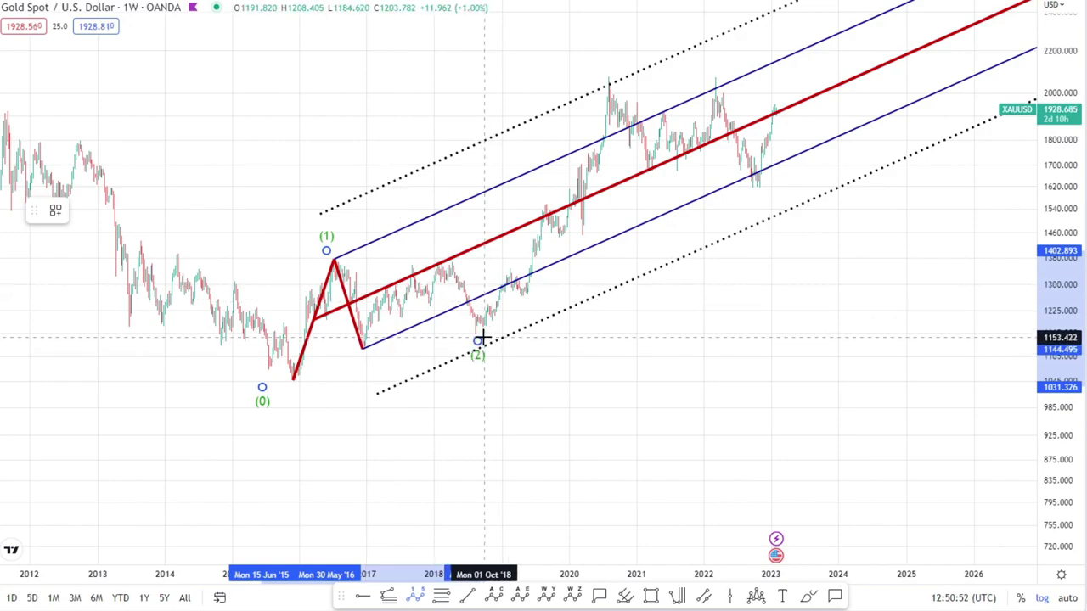
left_click(599, 70)
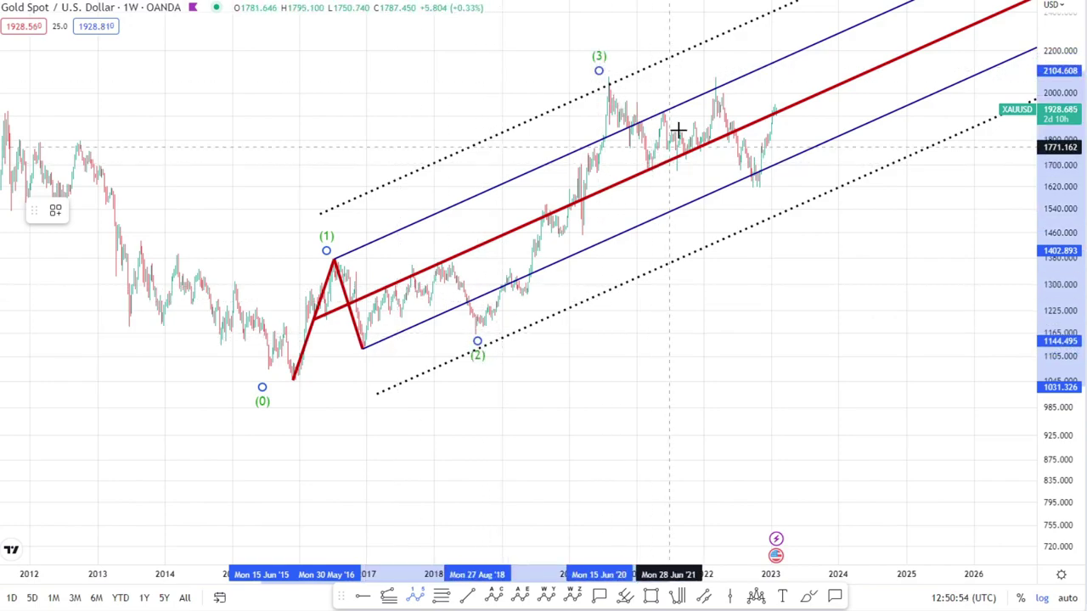
left_click(767, 190)
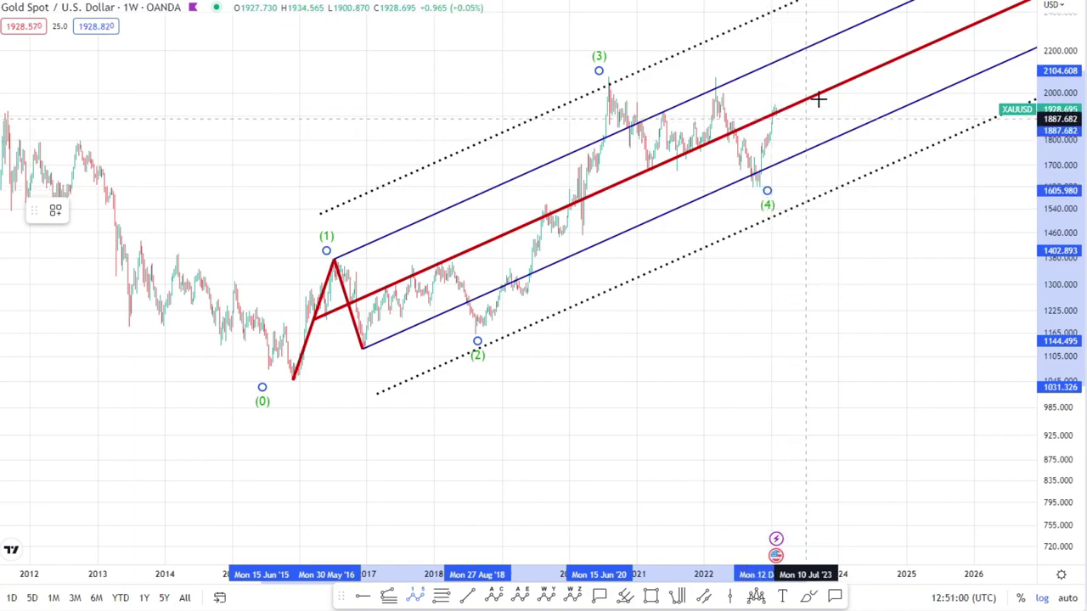
left_click(810, 26)
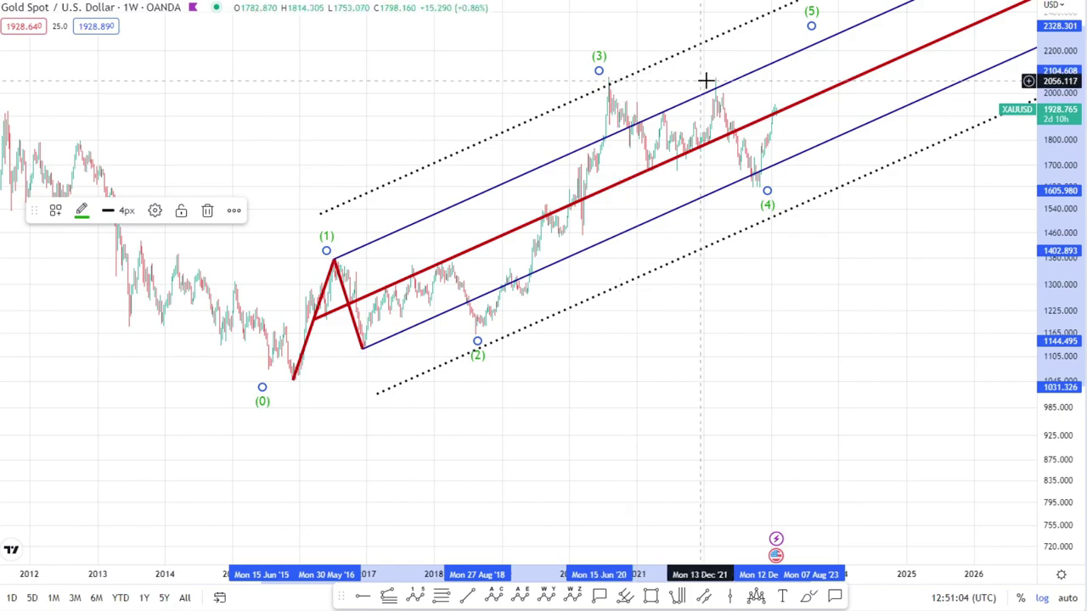
left_click(740, 174)
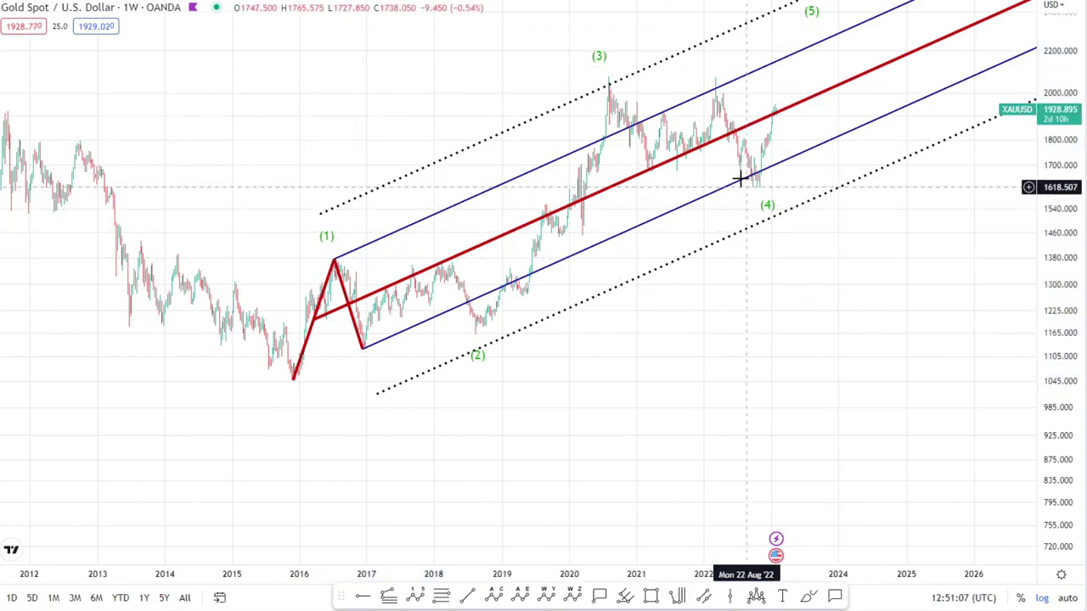
Measure the wave 4 pullback with a Fibonacci retracement from the 2018 low at about 1162 to the high at about 2075, and delete it.
left_click(441, 594)
left_click(463, 333)
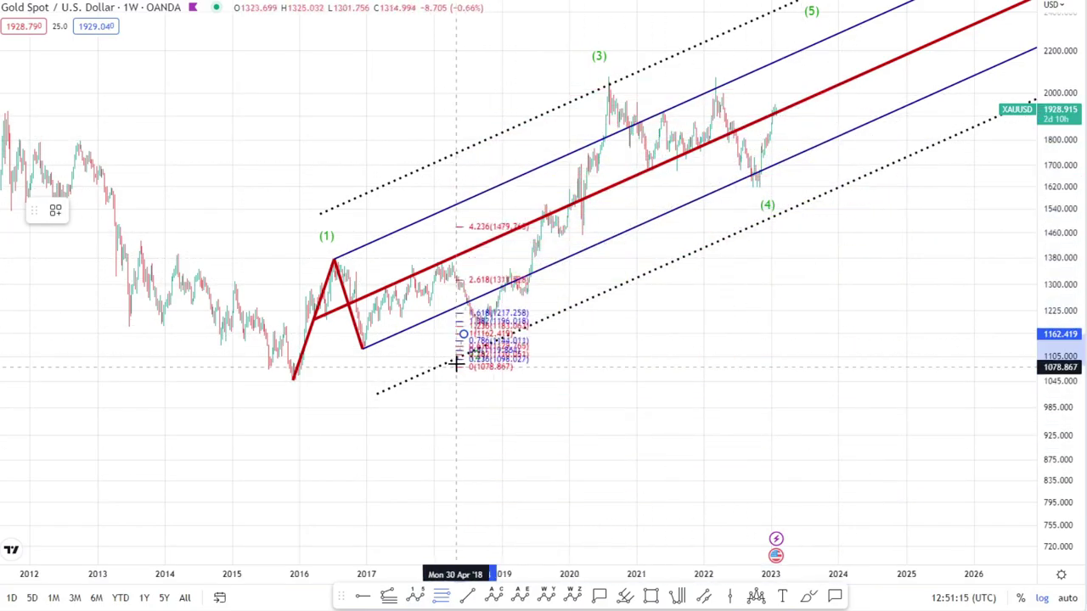
left_click(859, 77)
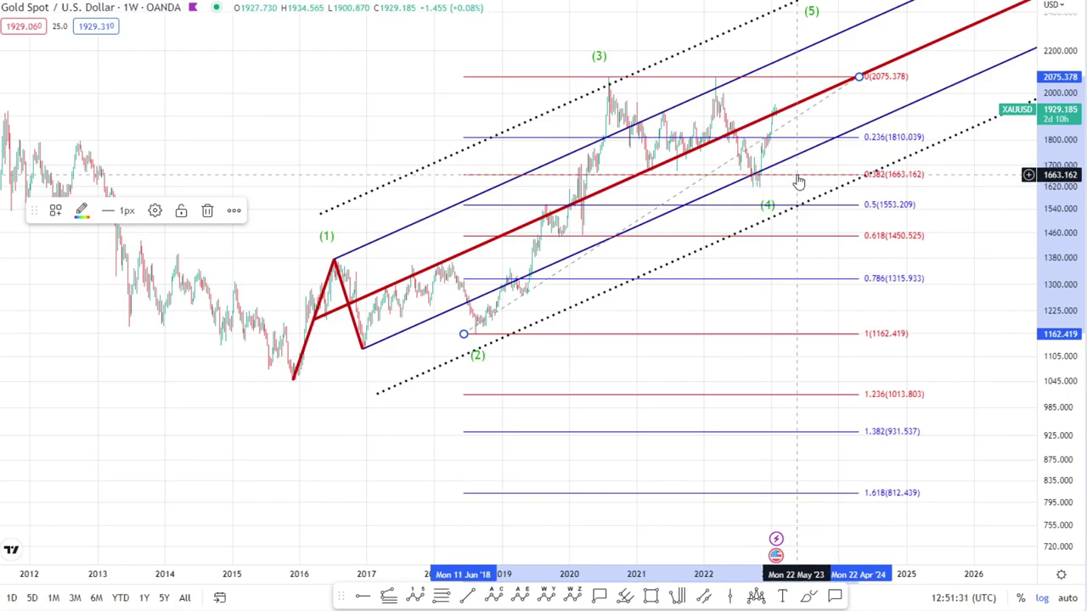
left_click(207, 211)
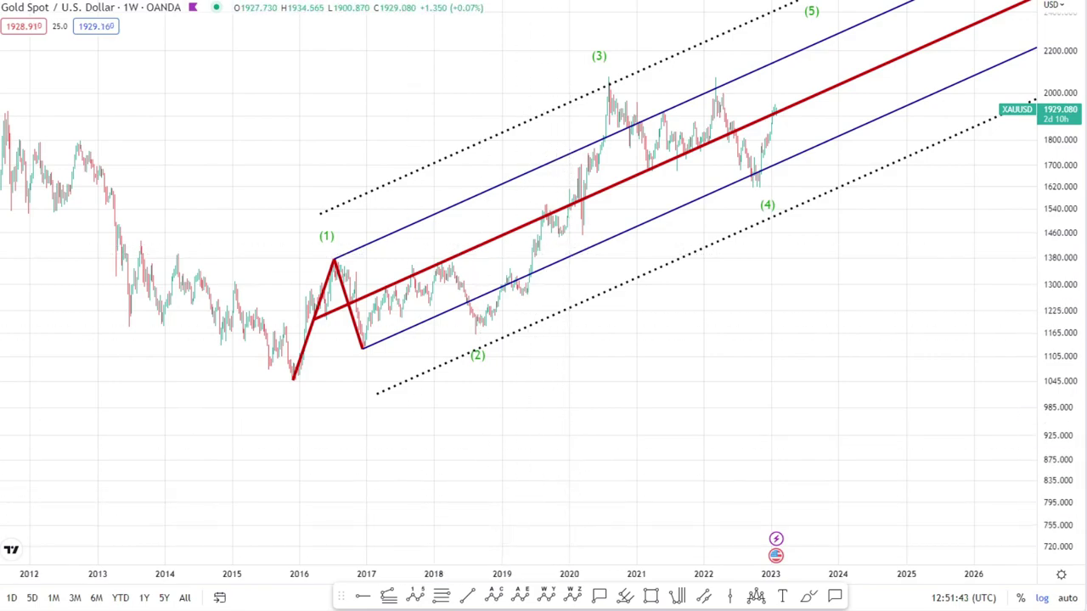
Draw a second, descending pitchfork from the March 2022 high at about 2071 through the late-March low at 1890 to the April high at 1998.
left_click_drag(661, 48, 854, 248)
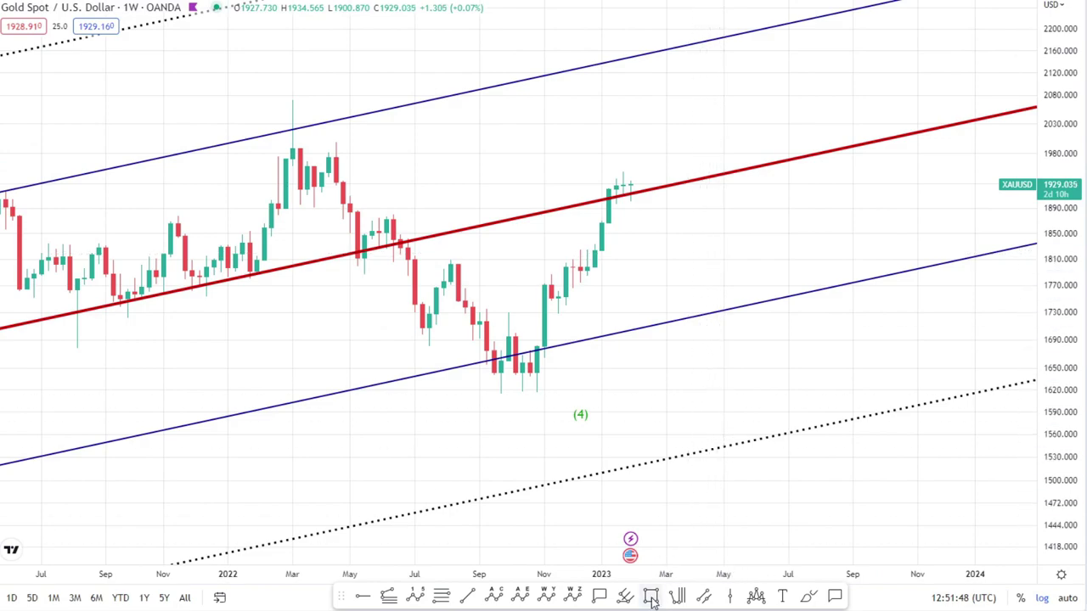
left_click(625, 598)
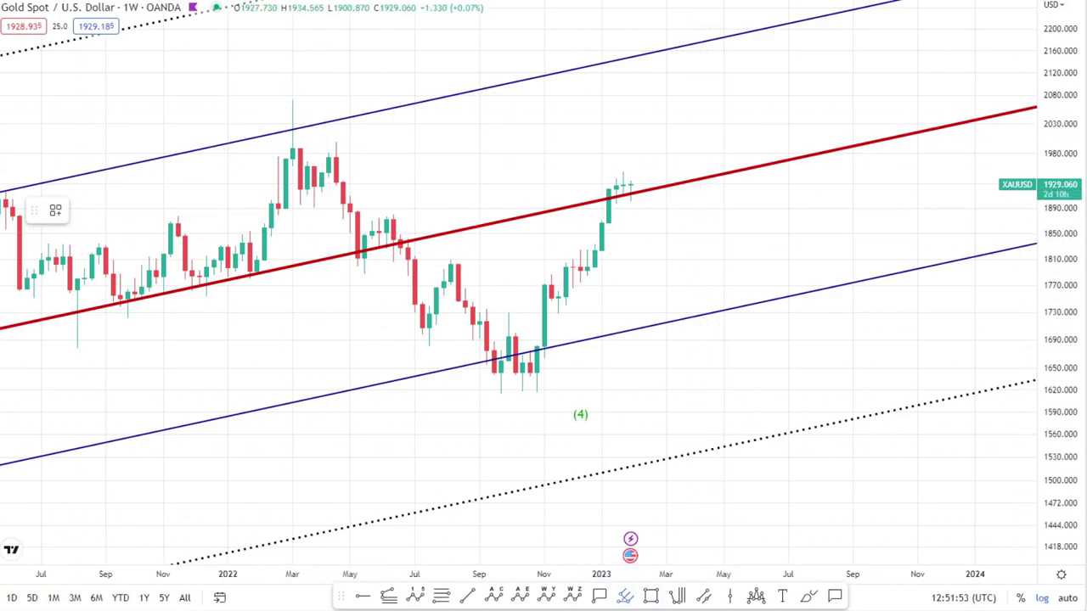
left_click(292, 102)
left_click(314, 207)
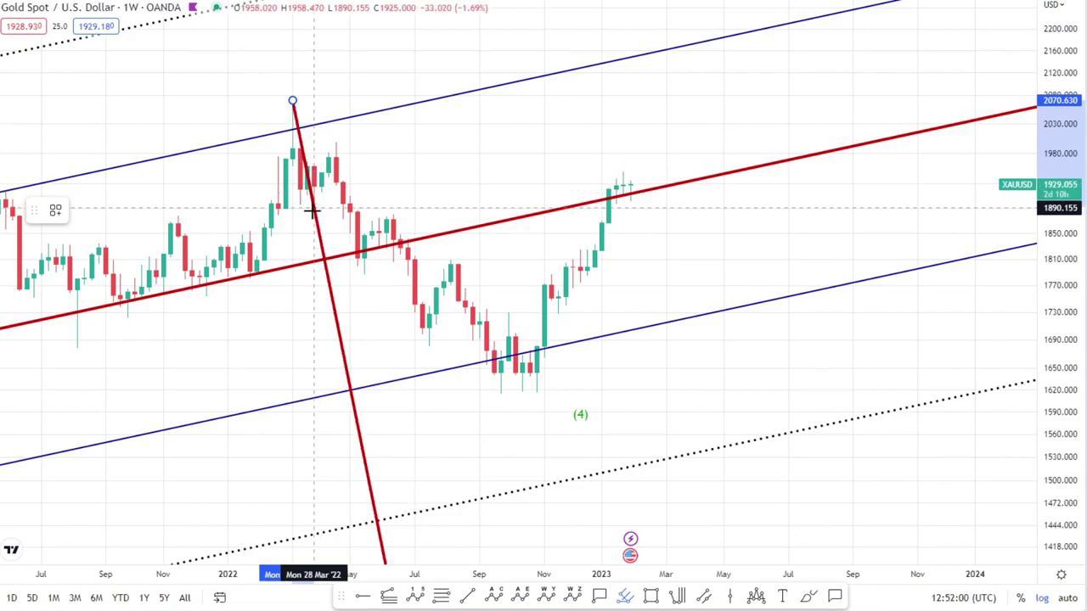
left_click(334, 132)
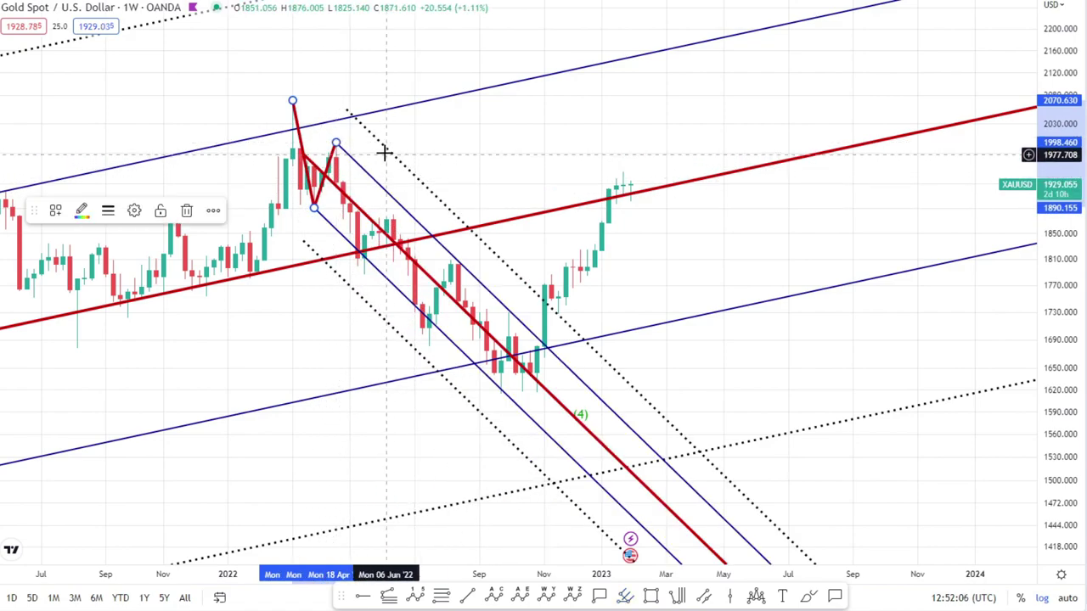
left_click(441, 167)
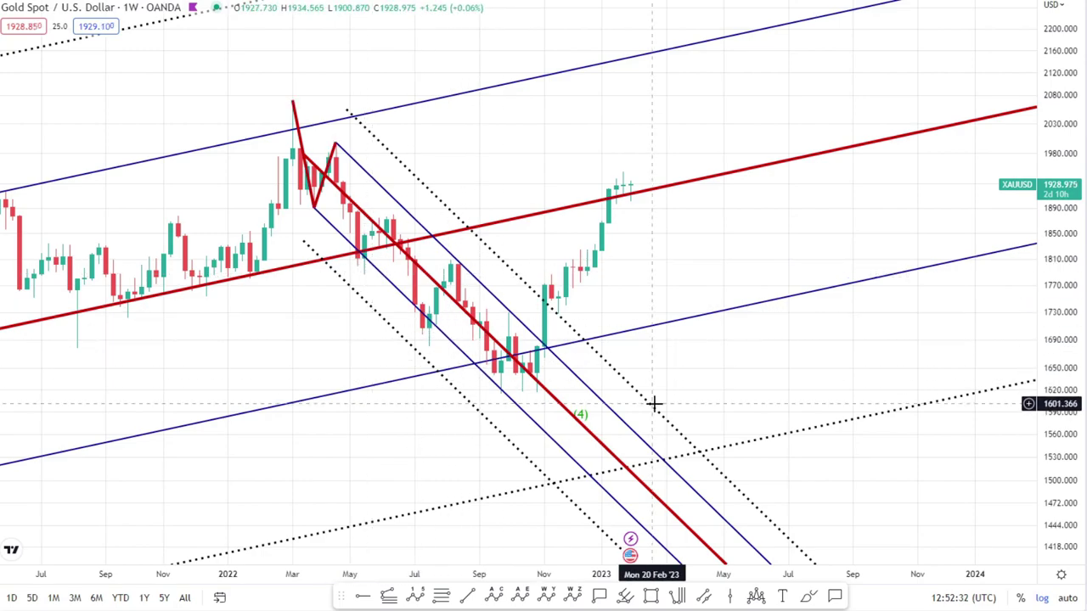
Try the Original style on the descending 2022 pitchfork, and set its style to Schiff.
double_click(439, 206)
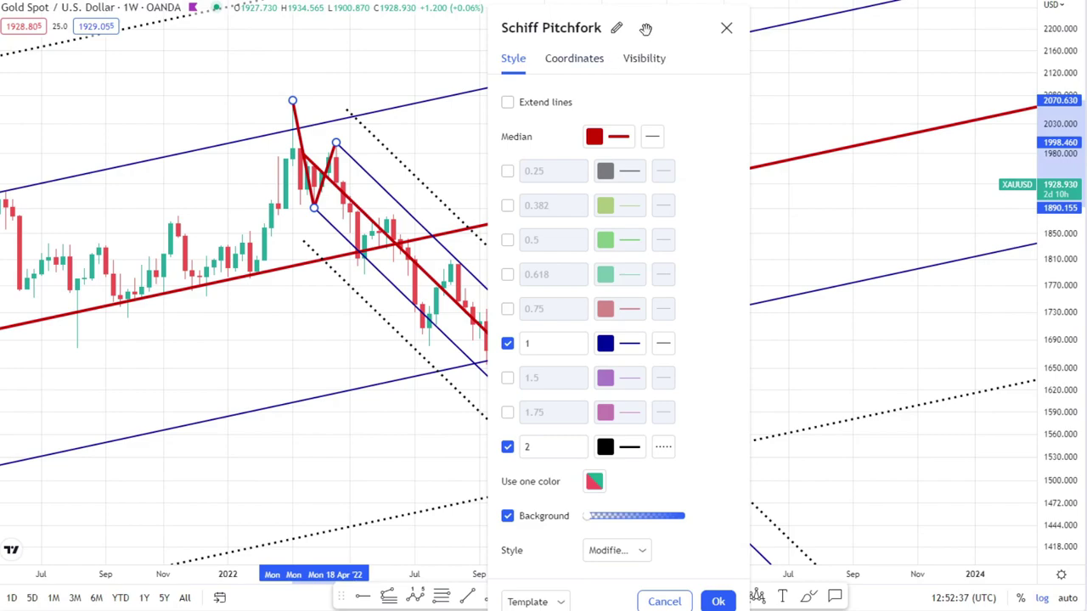
left_click_drag(806, 39, 950, 39)
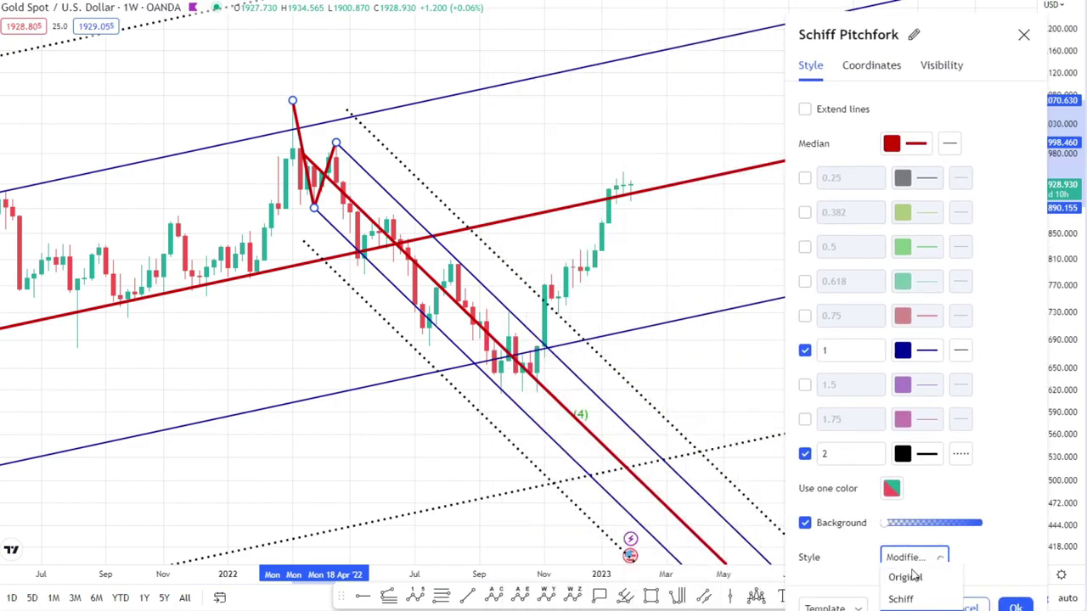
left_click(905, 578)
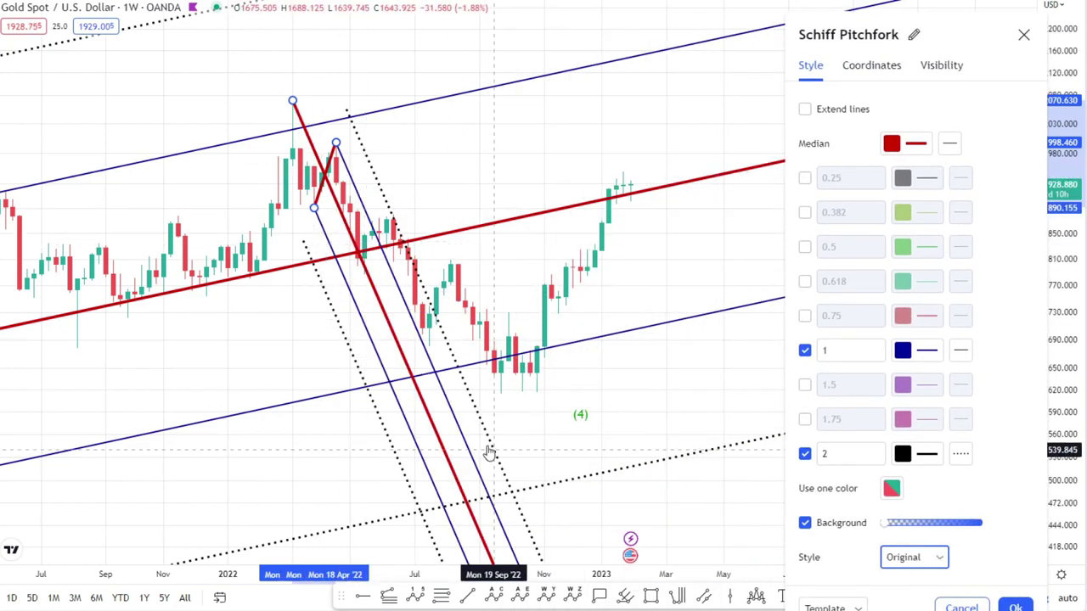
key("Down")
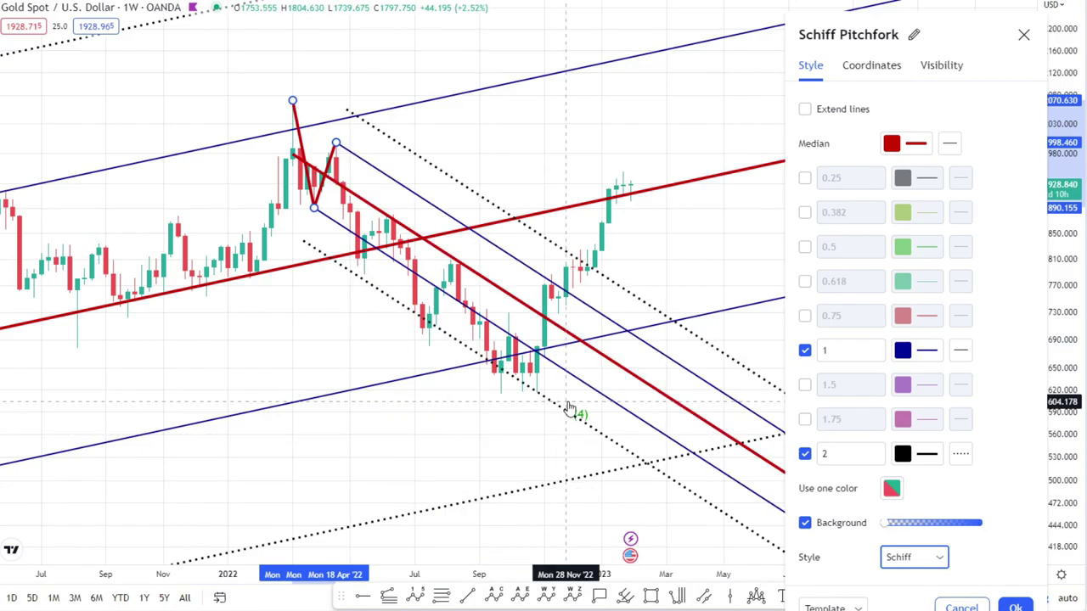
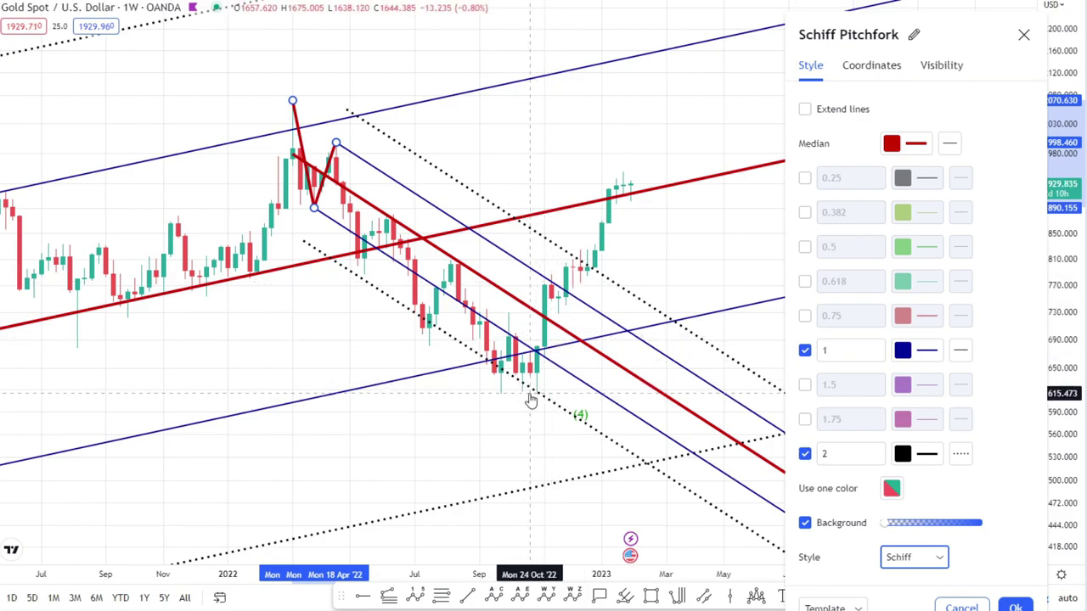
scroll(530, 399, "down", 5)
key("Escape")
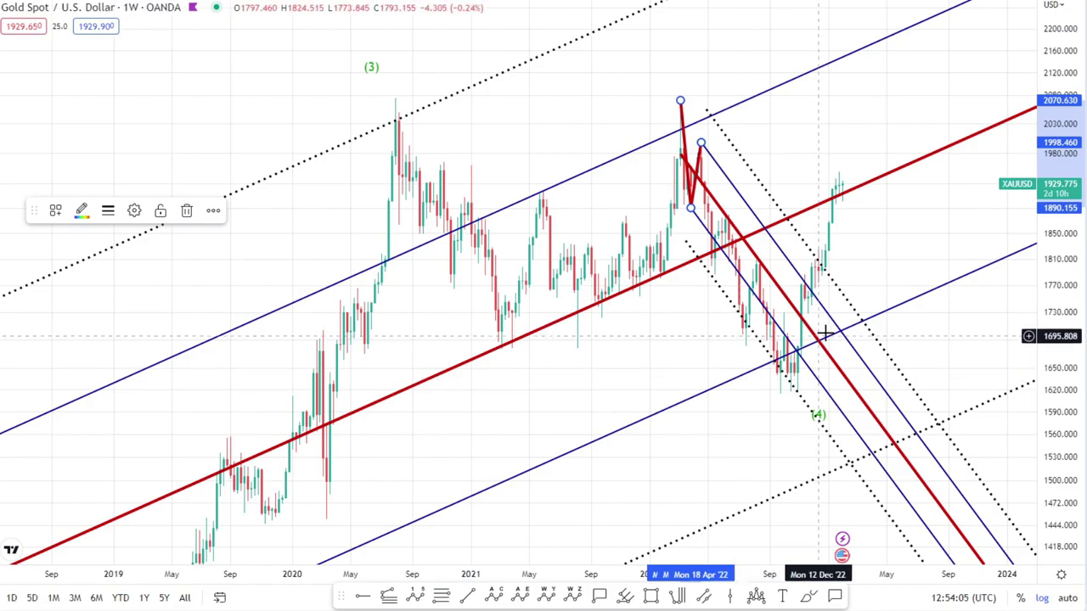
scroll(740, 392, "right", 3)
scroll(741, 393, "right", 2)
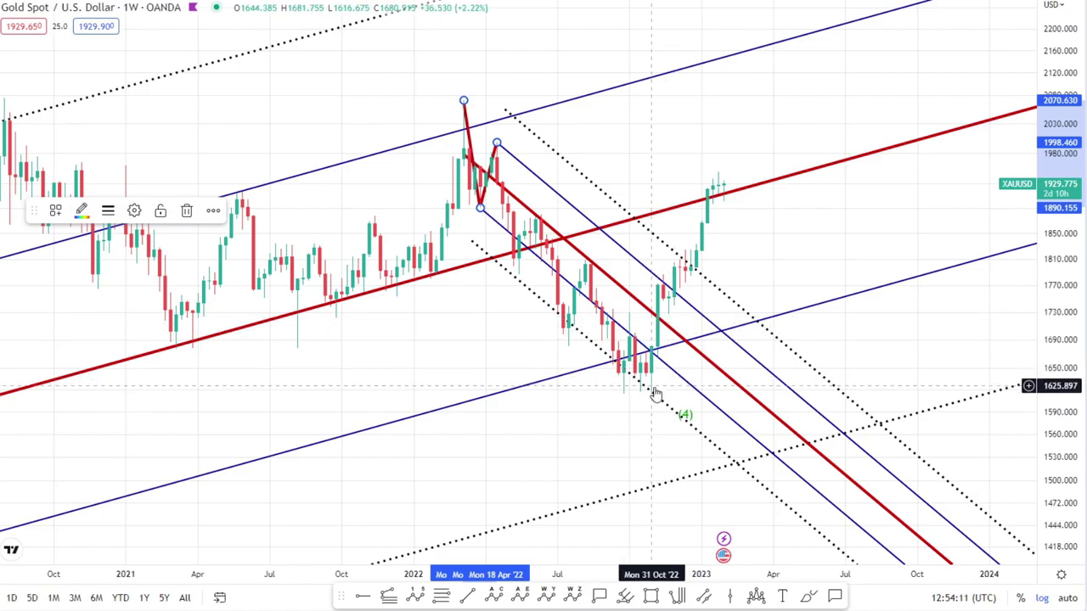
scroll(658, 358, "up", 2)
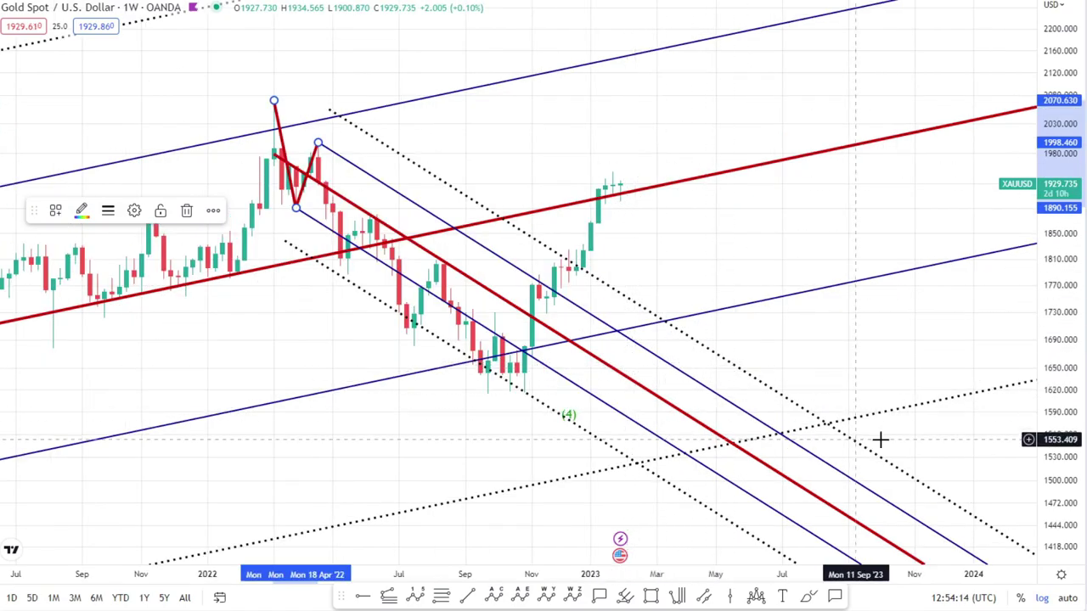